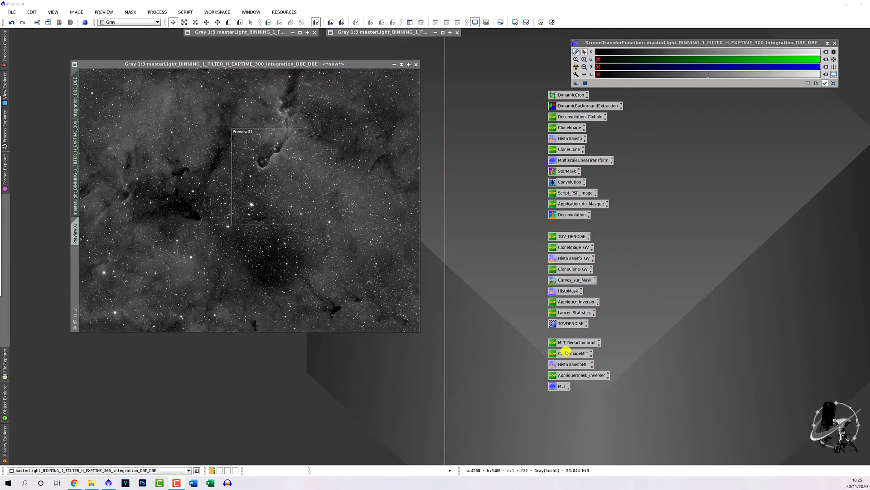
# Step: Create a clone of the full masterLight H DBE_DBE image as a separate image on the workspace
pyautogui.click(592, 354)
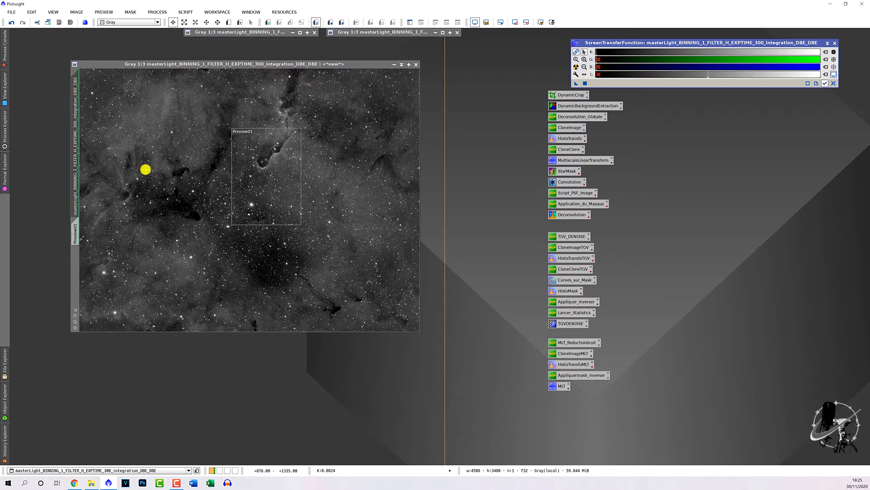
pyautogui.moveTo(73, 130); pyautogui.dragTo(234, 174)
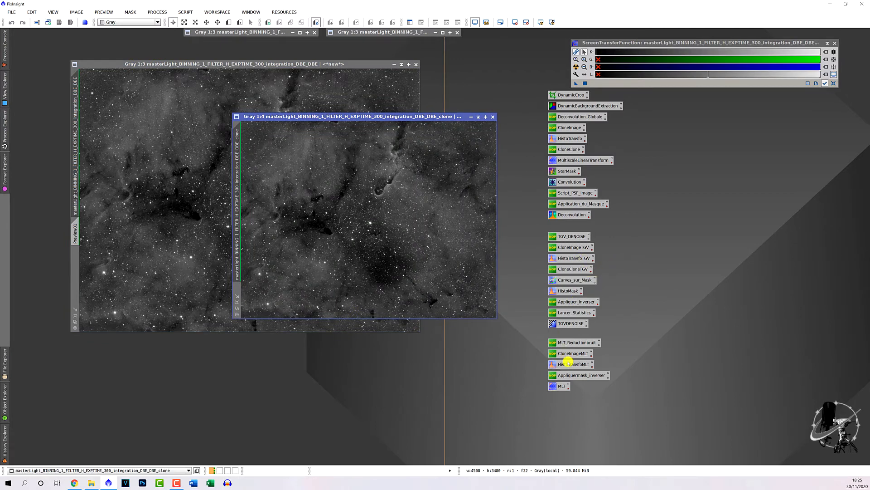
pyautogui.hotkey('ctrl', 'o')
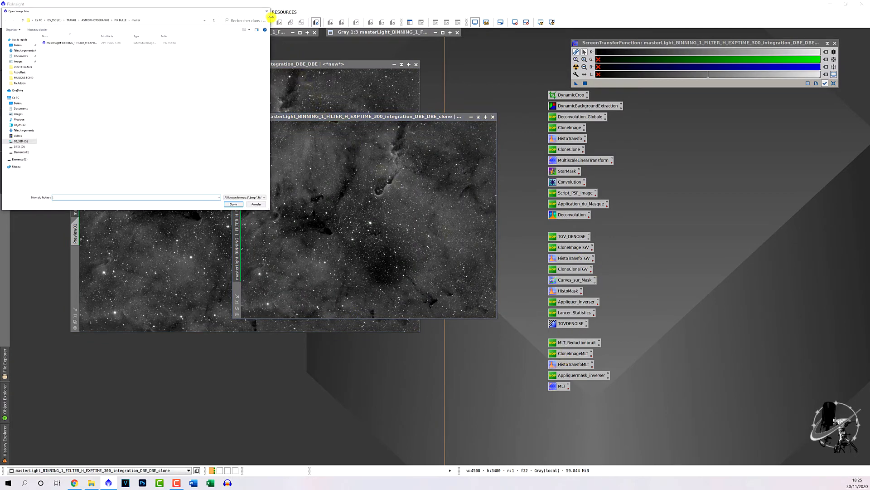
pyautogui.click(266, 11)
# Step: Stretch the clone permanently with HistogramTransformation using the current screen stretch settings, and reset the clone's ScreenTransferFunction
pyautogui.doubleClick(581, 363)
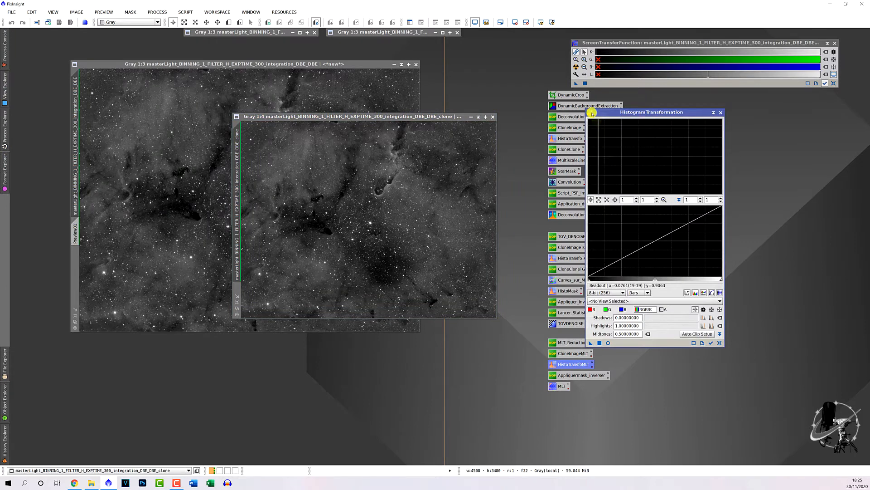
pyautogui.moveTo(637, 344)
pyautogui.mouseDown()
pyautogui.moveTo(557, 340)
pyautogui.moveTo(377, 263)
pyautogui.moveTo(609, 243)
pyautogui.moveTo(583, 234)
pyautogui.moveTo(614, 204)
pyautogui.moveTo(426, 235)
pyautogui.moveTo(368, 216)
pyautogui.mouseUp()
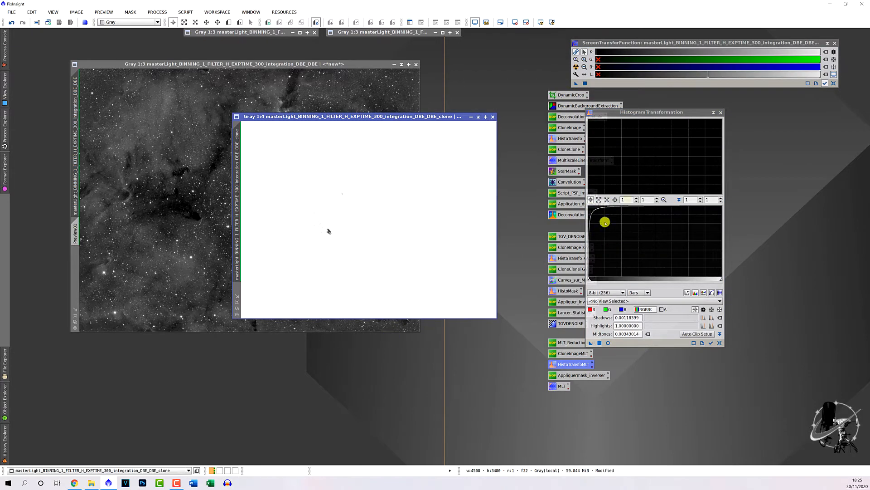
pyautogui.click(834, 83)
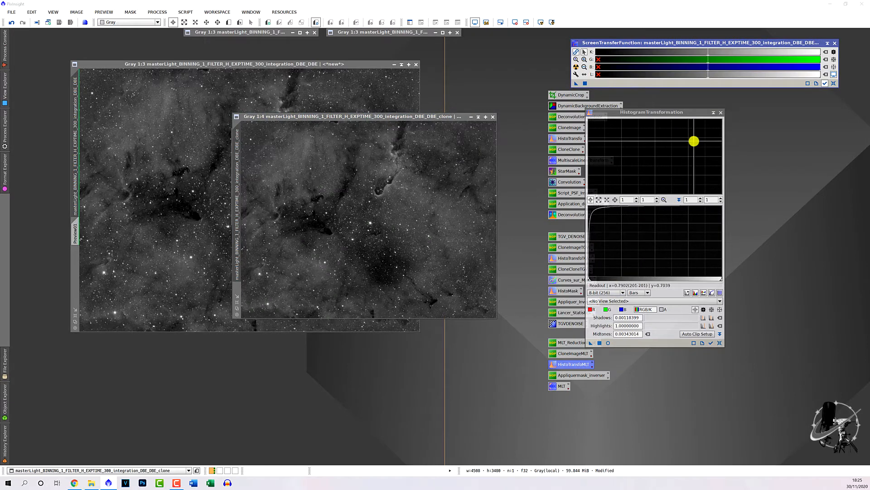
pyautogui.click(721, 112)
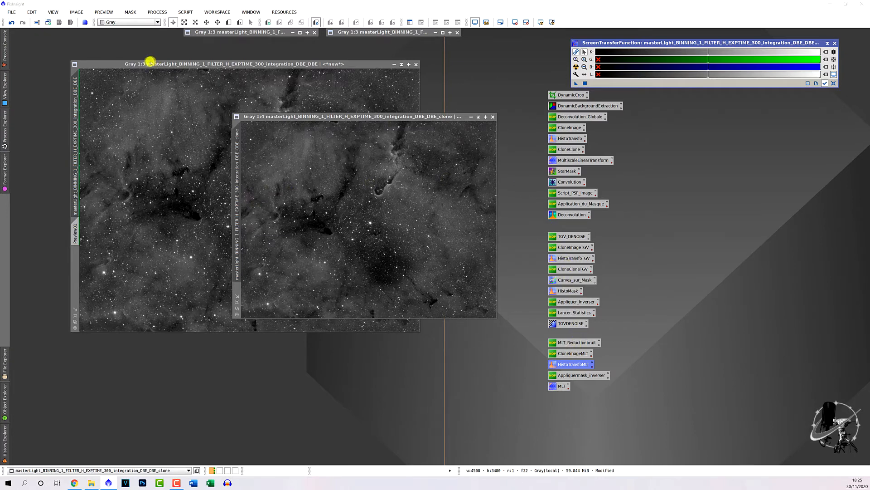
# Step: Assign the stretched clone as mask to the original image, and collapse the clone's window and park it beside the process icons
pyautogui.moveTo(236, 178)
pyautogui.mouseDown()
pyautogui.moveTo(57, 264)
pyautogui.moveTo(74, 269)
pyautogui.mouseUp()
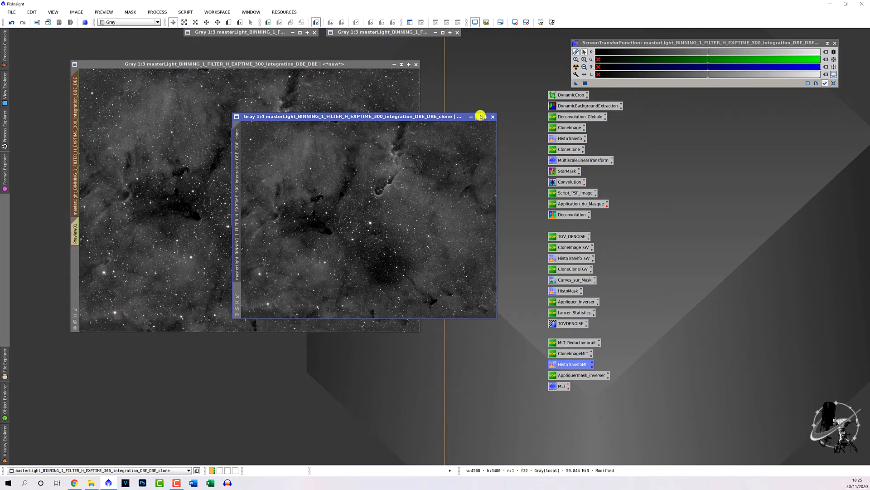
pyautogui.click(479, 116)
pyautogui.moveTo(498, 212); pyautogui.dragTo(696, 165)
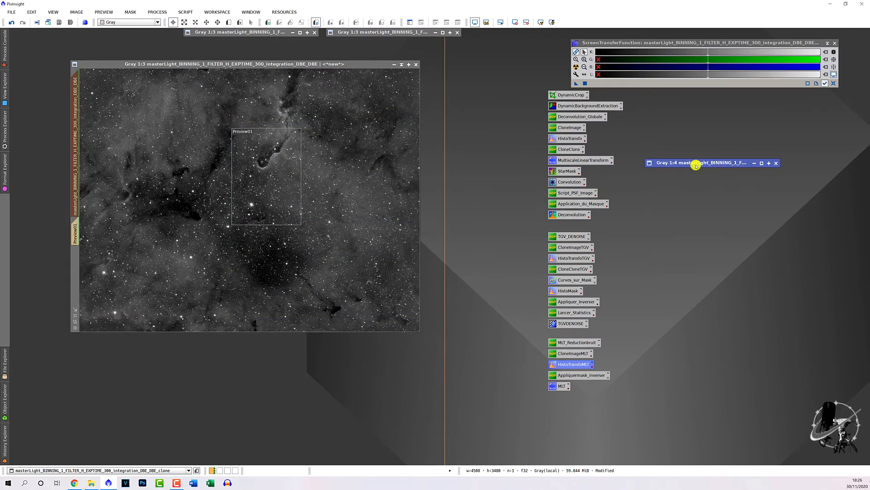
# Step: Invert the mask on the original image while its overlay is shown, and hide the overlay again
pyautogui.click(363, 175)
pyautogui.hotkey('ctrl', 'k')
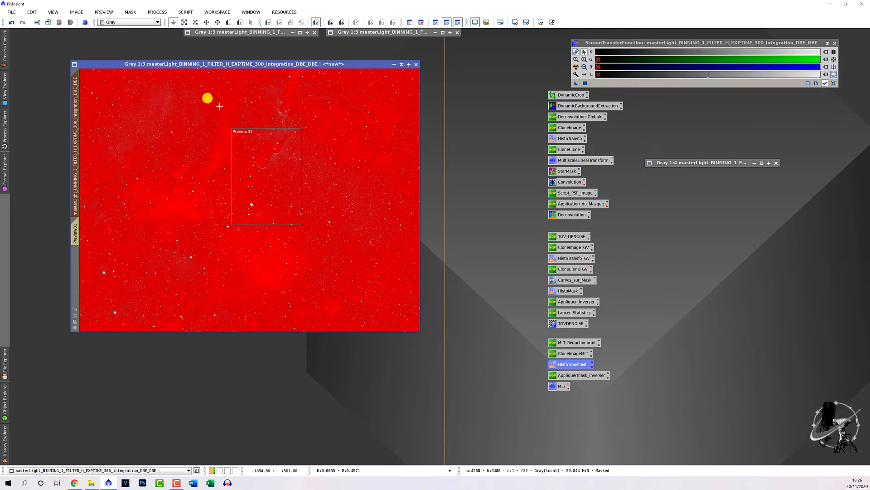
pyautogui.click(130, 11)
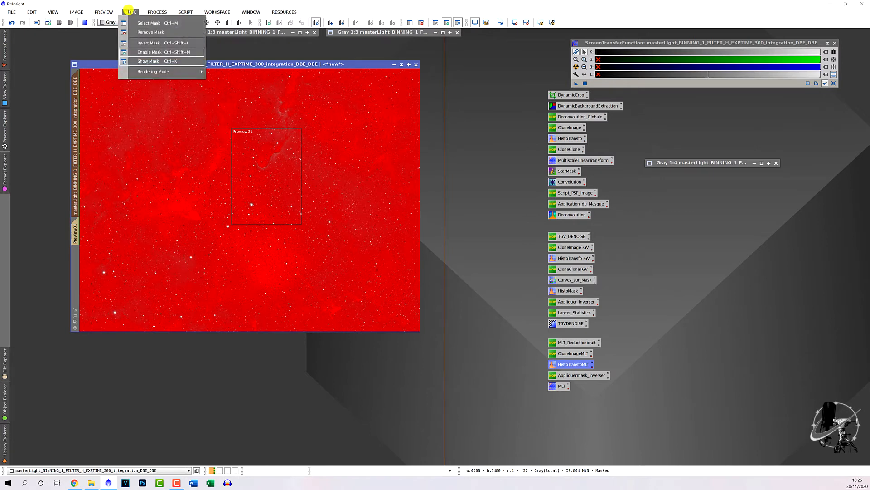
pyautogui.click(177, 43)
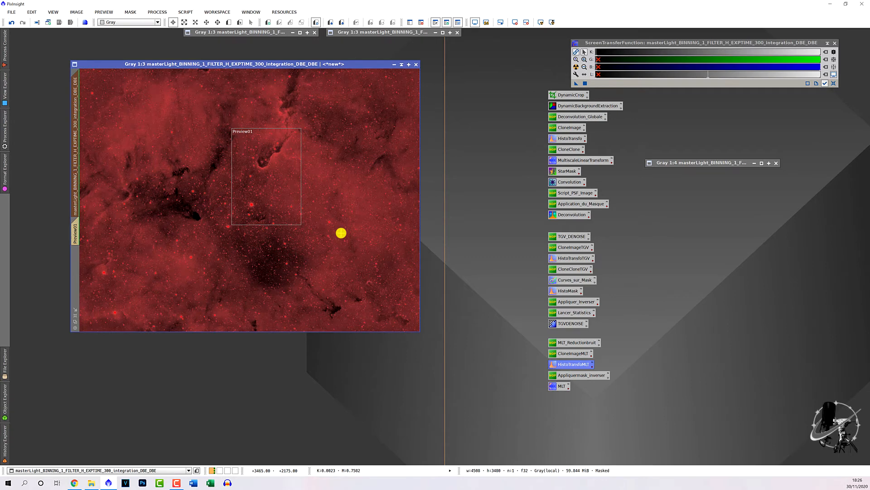
pyautogui.hotkey('ctrl', 'k')
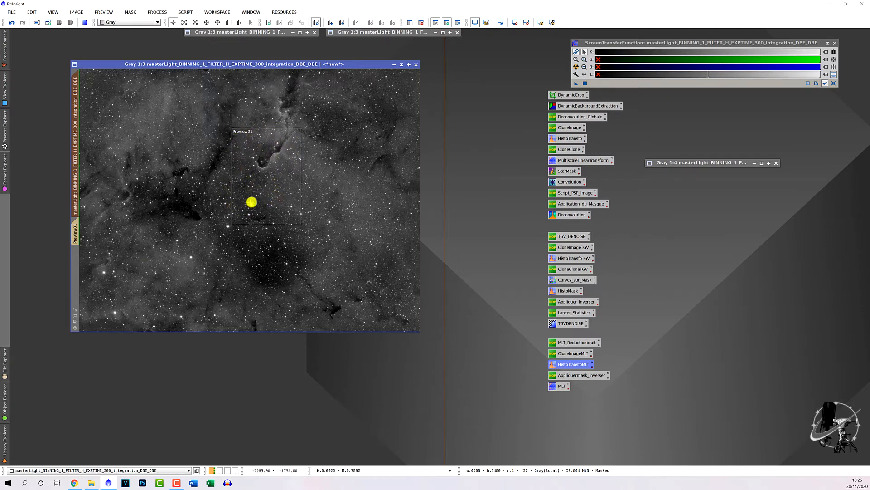
# Step: Run the saved five-layer MLT noise reduction on Preview01 and inspect the star field and background up close
pyautogui.click(76, 241)
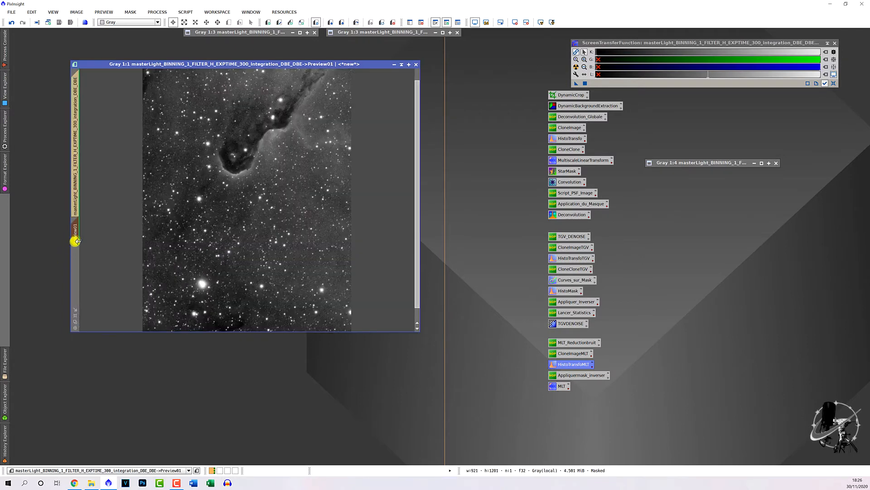
pyautogui.doubleClick(563, 387)
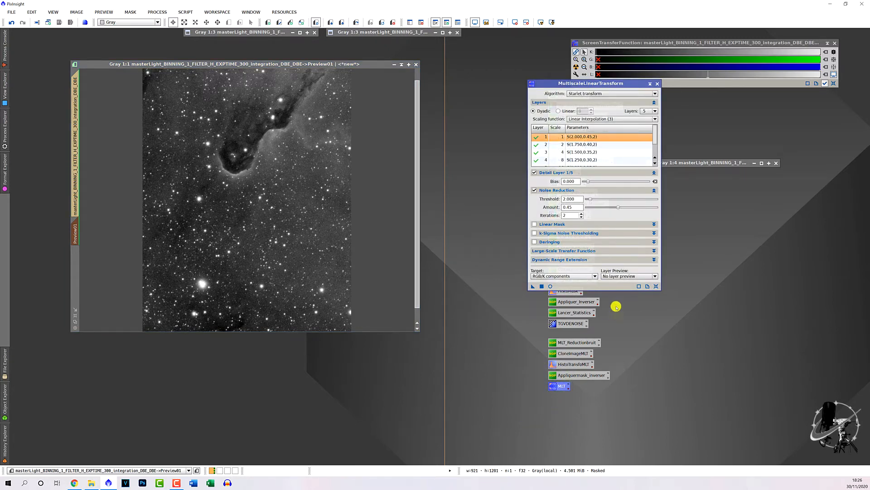
pyautogui.moveTo(606, 291); pyautogui.dragTo(604, 343)
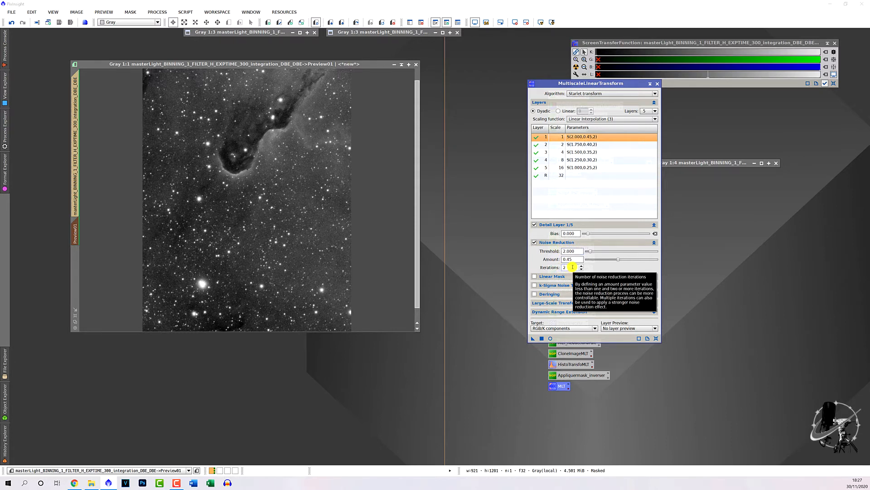
pyautogui.moveTo(550, 262)
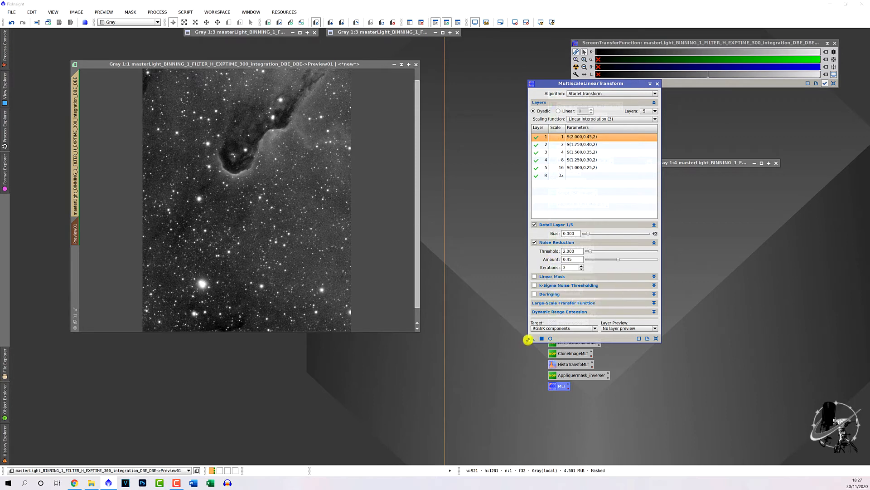
pyautogui.moveTo(531, 337); pyautogui.dragTo(295, 235)
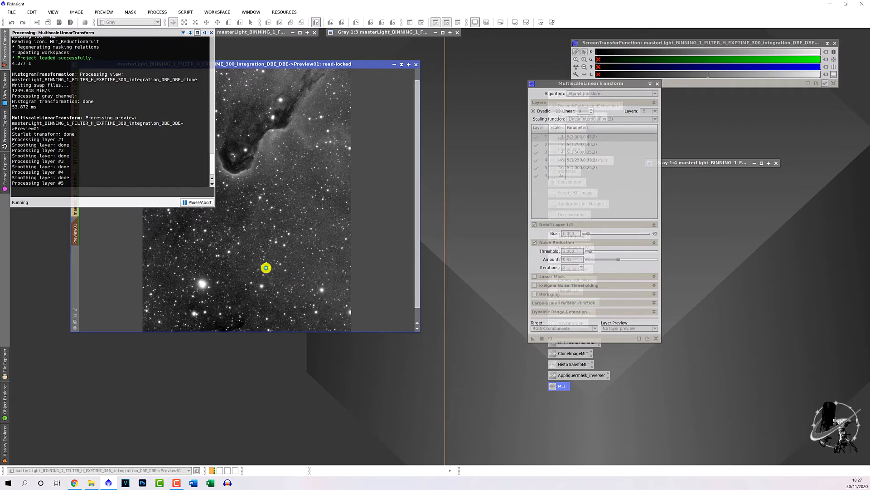
pyautogui.scroll(7, 268, 267)
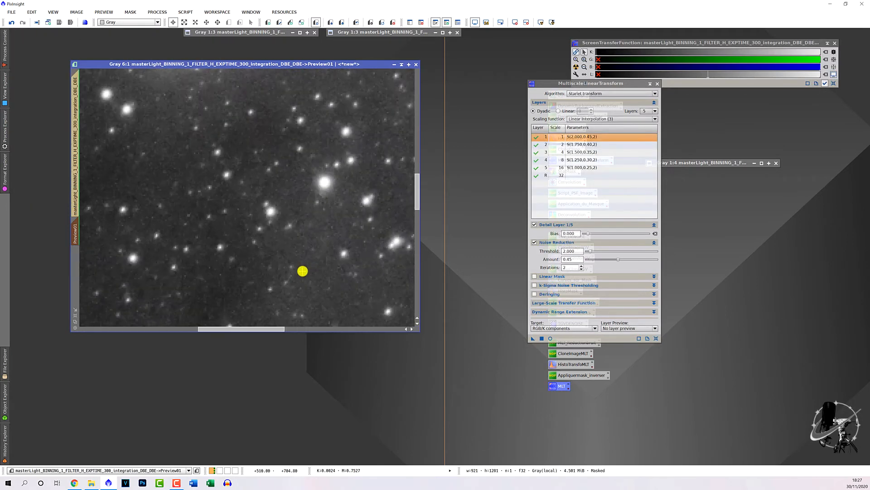
pyautogui.scroll(1, 302, 270)
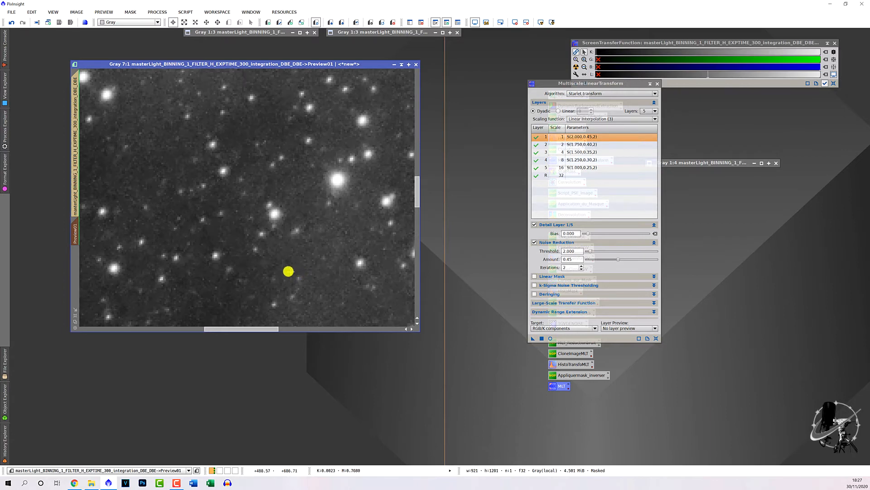
pyautogui.scroll(-6, 290, 270)
pyautogui.scroll(1, 268, 259)
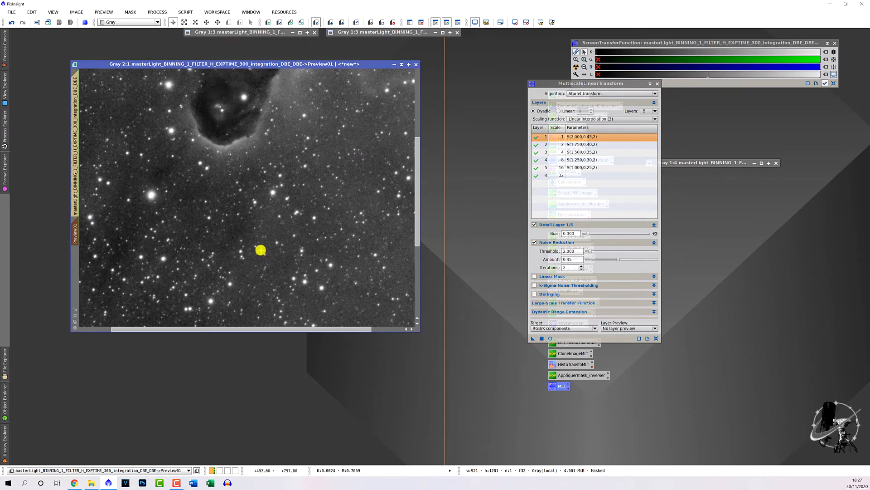
pyautogui.scroll(-1, 261, 250)
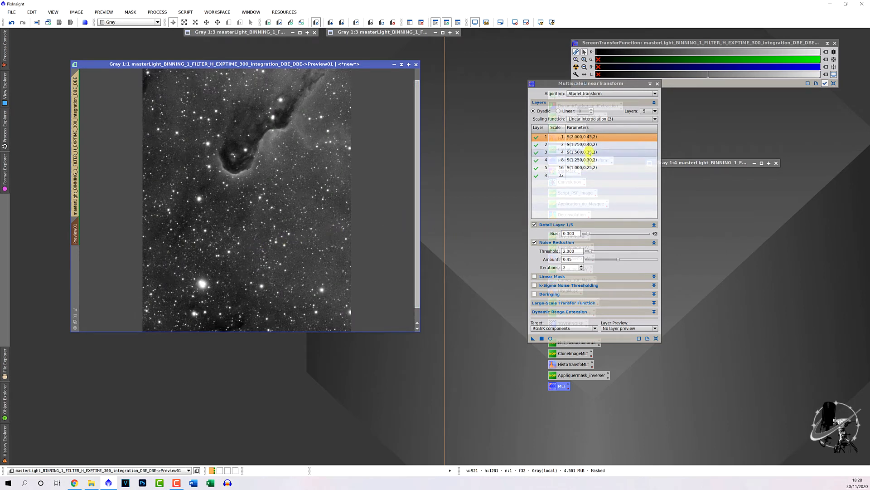
# Step: Set the MultiscaleLinearTransform noise reduction amount to 0.30 for layer 1 and 0.25 for layer 2
pyautogui.click(576, 258)
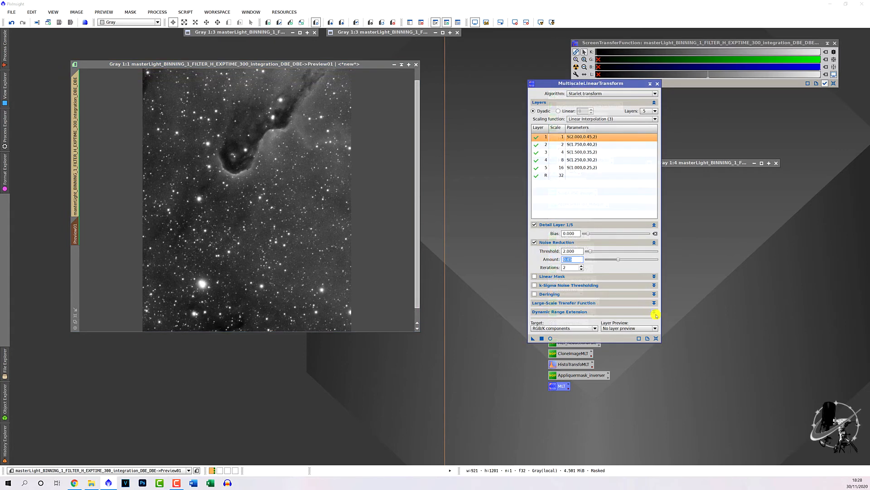
pyautogui.moveTo(657, 314)
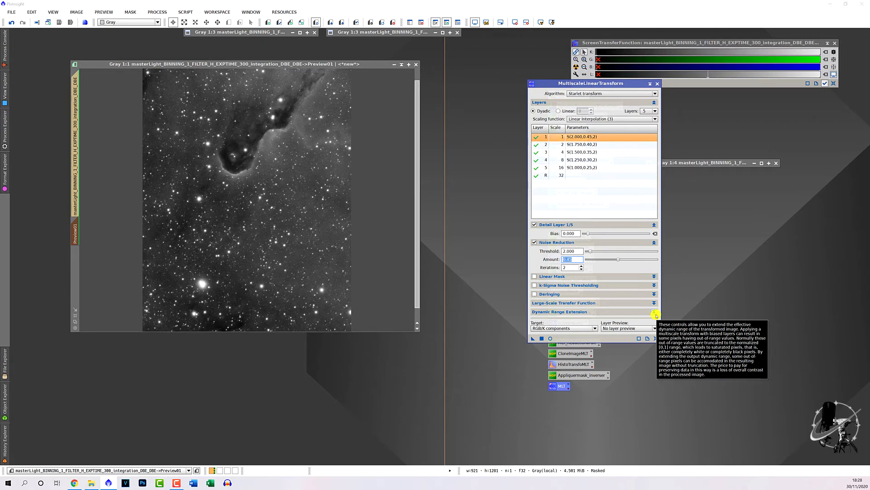
pyautogui.write('0.30')
pyautogui.press('Return')
pyautogui.click(596, 144)
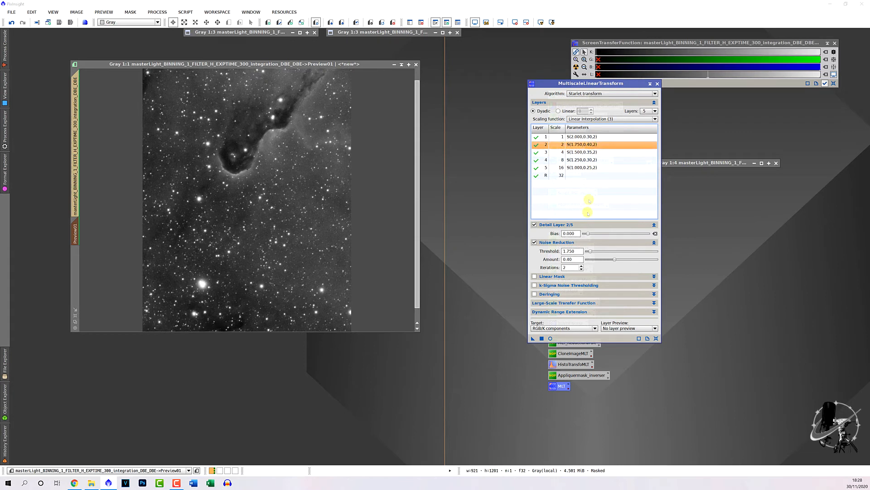
pyautogui.doubleClick(572, 259)
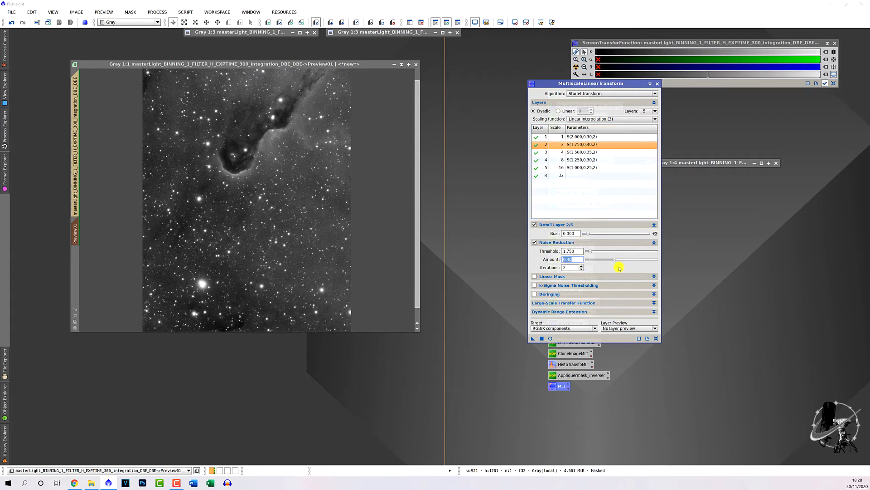
pyautogui.write('0')
pyautogui.press('Return')
# Step: Set the noise reduction amount to 0.20 for layer 3 and 0.15 for layer 4
pyautogui.click(603, 152)
pyautogui.doubleClick(572, 258)
pyautogui.write('0.20')
pyautogui.press('Return')
pyautogui.click(589, 160)
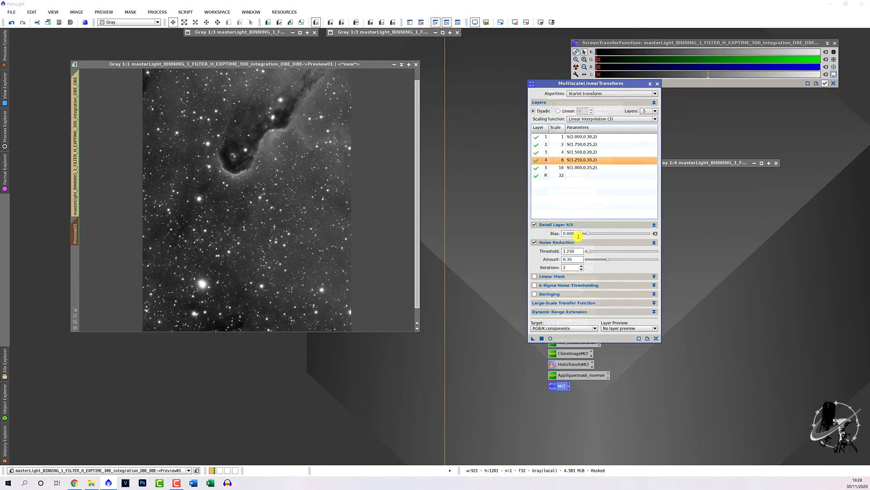
pyautogui.doubleClick(573, 259)
pyautogui.write('0.1')
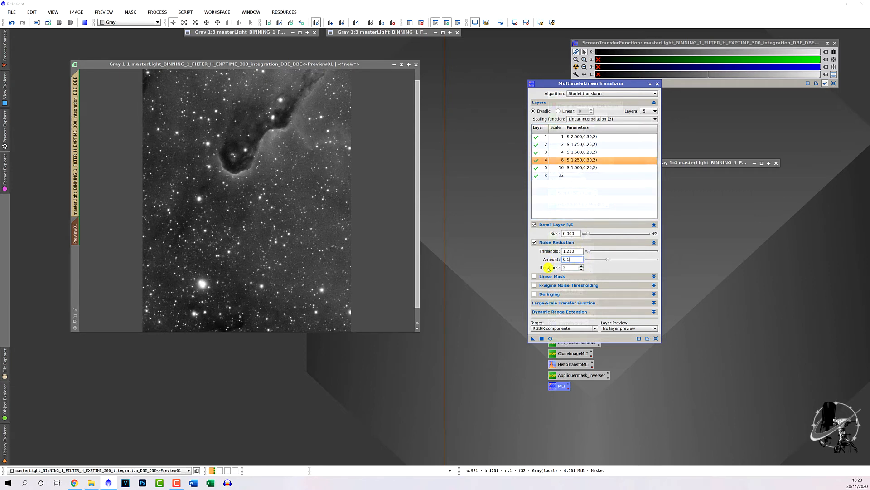
pyautogui.write('5')
pyautogui.press('Return')
# Step: Set the noise reduction amount for layer 5 to 0.10
pyautogui.click(566, 168)
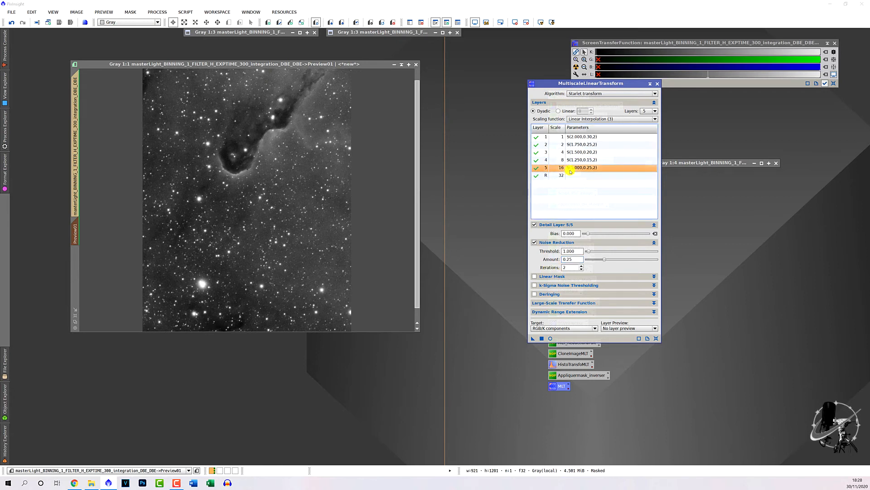
pyautogui.doubleClick(573, 259)
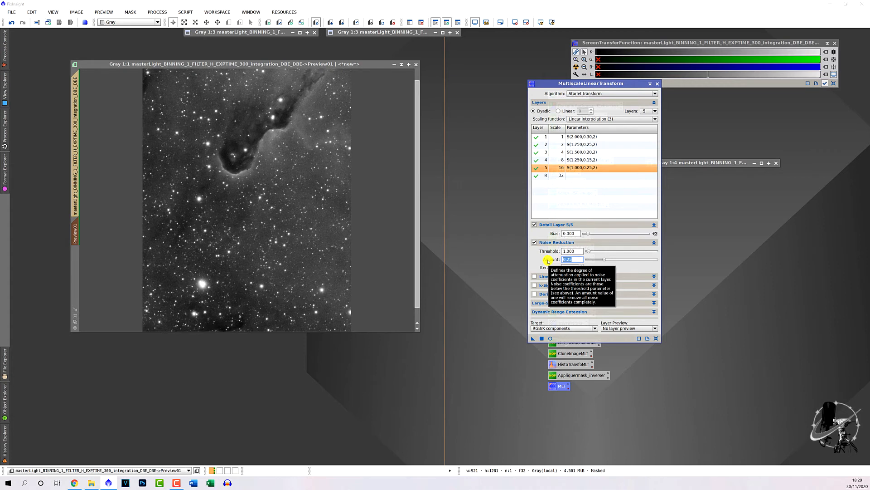
pyautogui.write('1.')
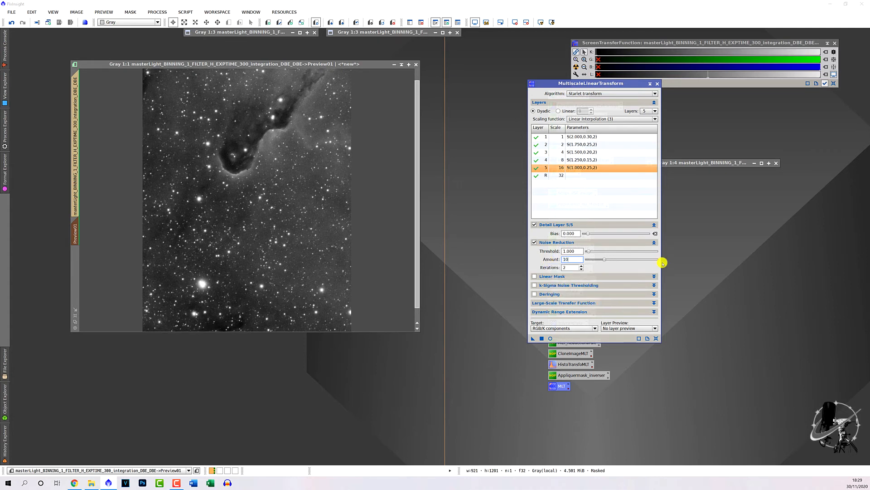
pyautogui.write('0')
pyautogui.moveTo(571, 260); pyautogui.dragTo(541, 259)
pyautogui.write('0')
pyautogui.press('Return')
# Step: Apply MultiscaleLinearTransform with the reduced layer amounts to Preview01 and examine the background and the dark nebula up close
pyautogui.moveTo(533, 338); pyautogui.dragTo(346, 283)
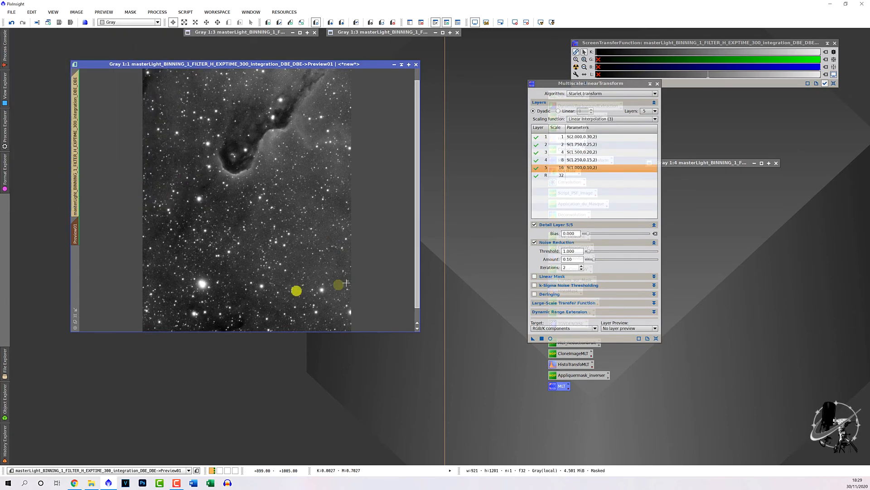
pyautogui.scroll(2, 295, 240)
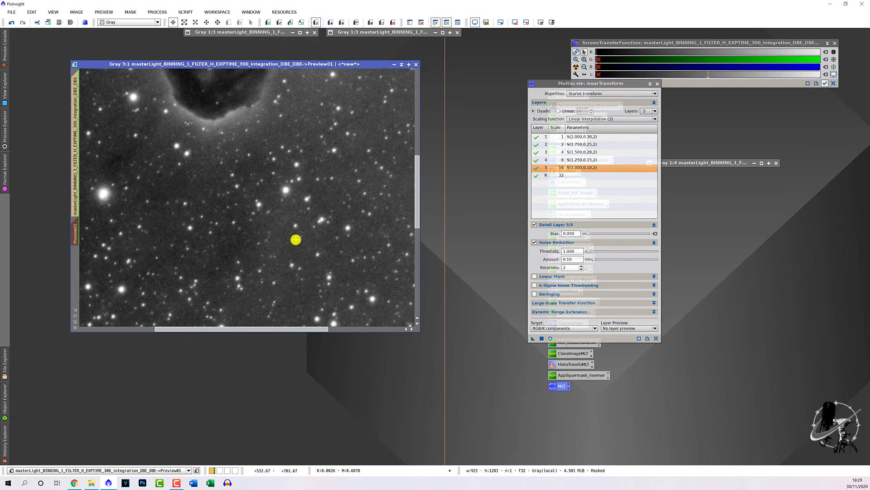
pyautogui.scroll(-1, 296, 239)
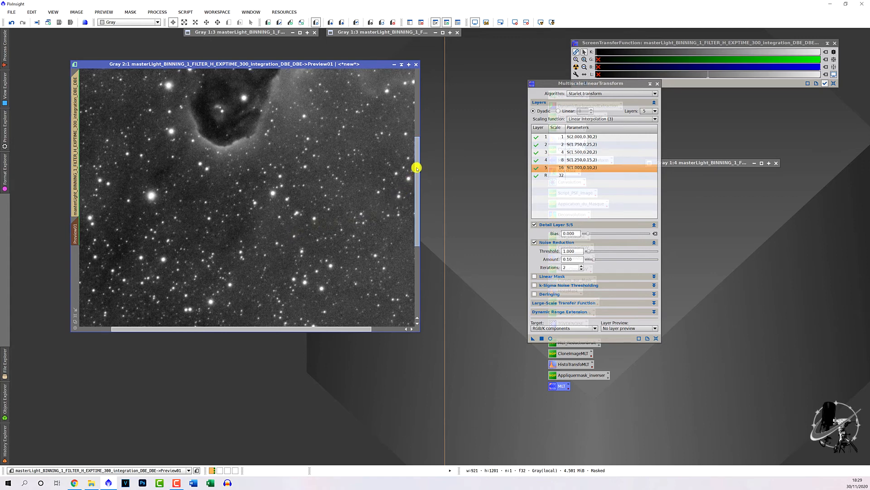
pyautogui.moveTo(415, 173); pyautogui.dragTo(416, 134)
pyautogui.scroll(-1, 323, 213)
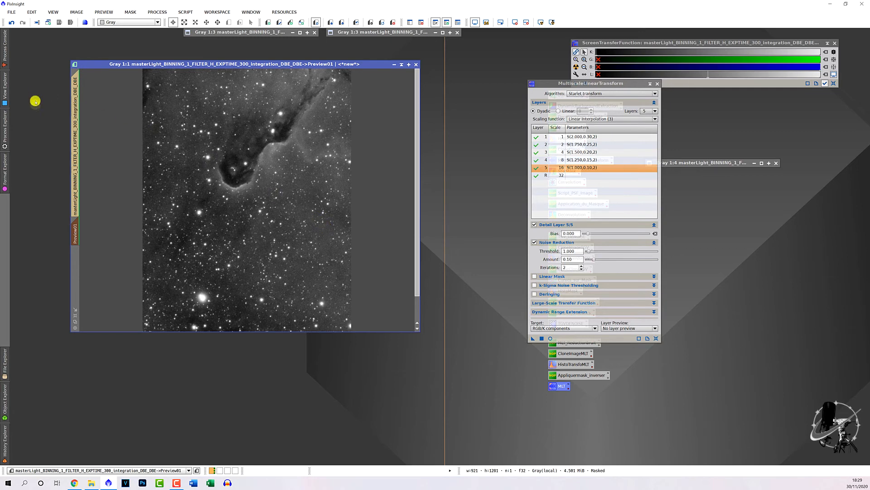
# Step: Apply MultiscaleLinearTransform with the tuned layer amounts to the full masked H-alpha image instead of only Preview01
pyautogui.click(76, 115)
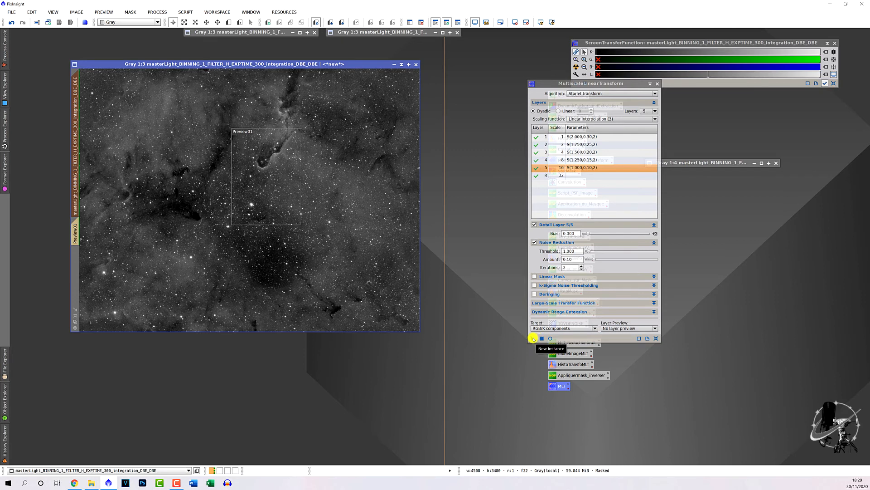
pyautogui.moveTo(534, 338); pyautogui.dragTo(315, 301)
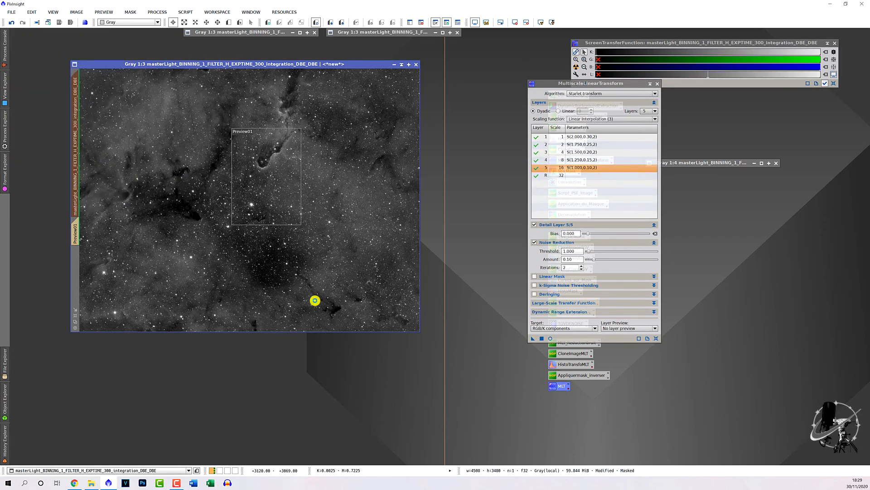
pyautogui.scroll(4, 383, 222)
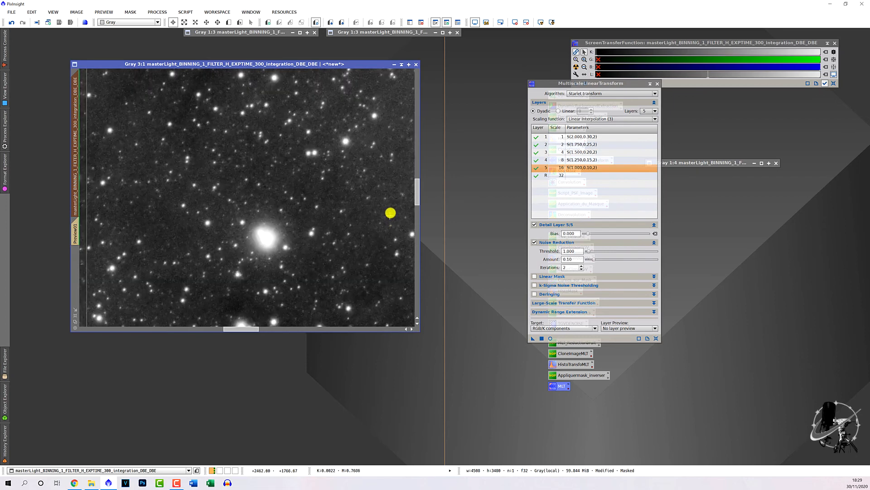
# Step: Undo and redo the noise reduction on the full image to compare the star field before and after
pyautogui.scroll(-2, 389, 211)
pyautogui.scroll(1, 353, 204)
pyautogui.click(12, 23)
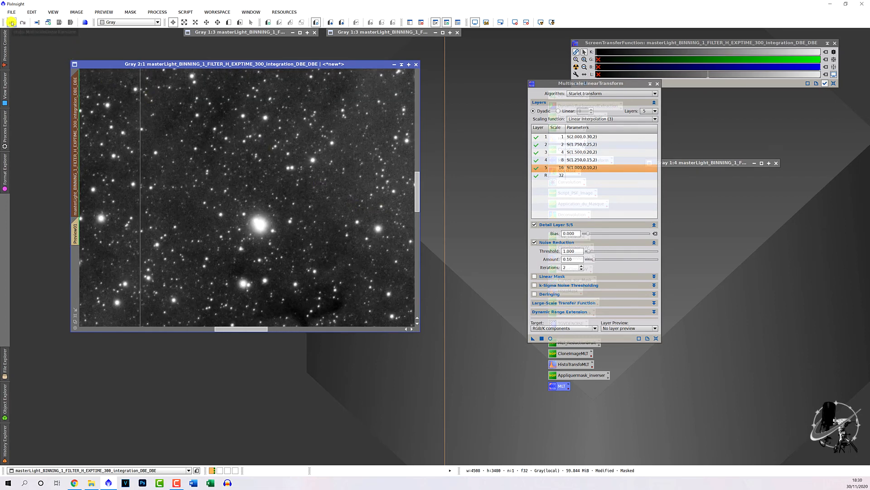
pyautogui.click(22, 24)
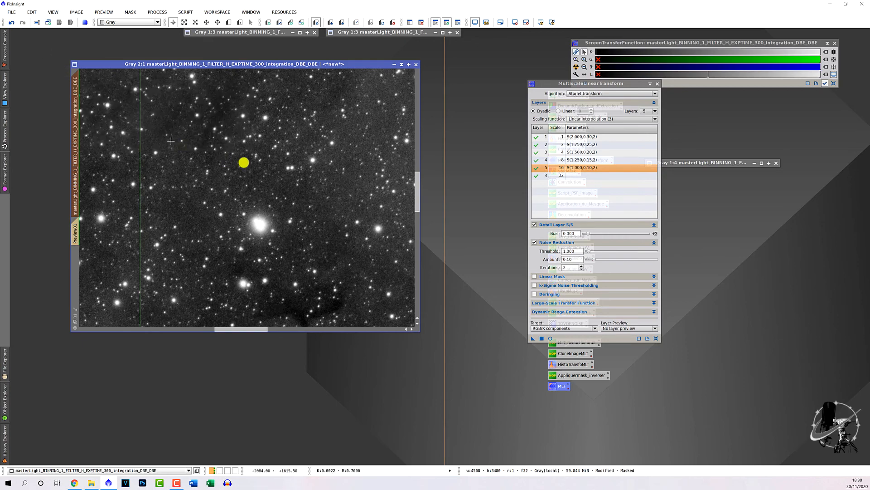
pyautogui.scroll(-1, 370, 160)
pyautogui.scroll(-3, 369, 160)
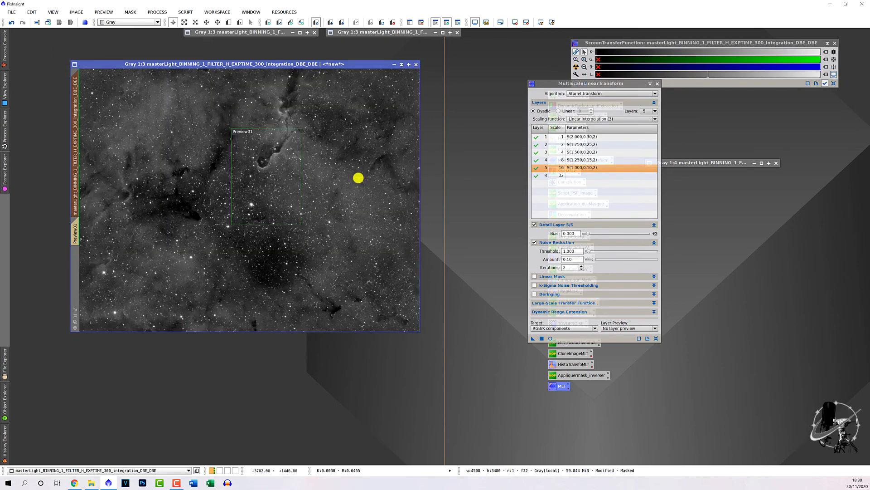
pyautogui.scroll(1, 351, 181)
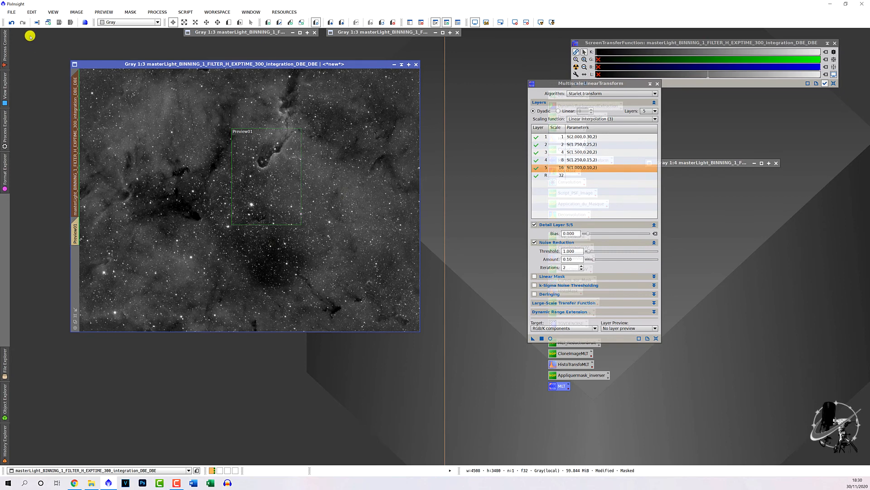
# Step: Close MultiscaleLinearTransform and close the minimized clone image used as the mask, discarding its unsaved data
pyautogui.click(657, 83)
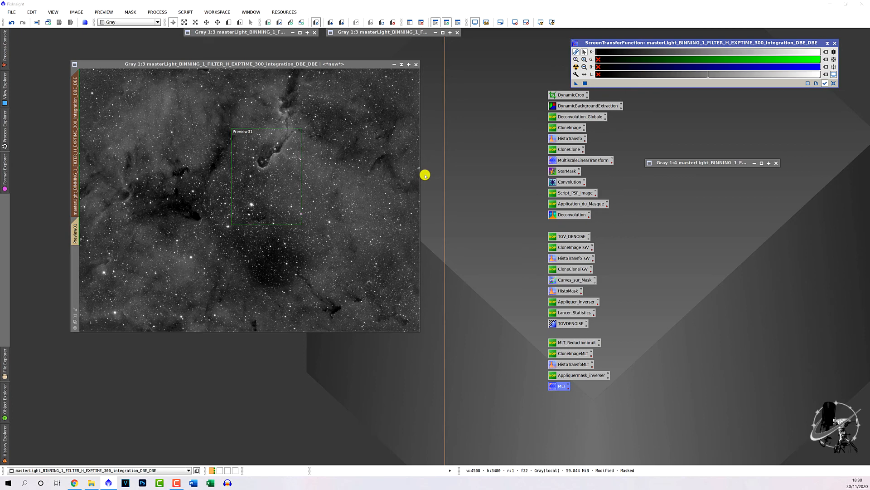
pyautogui.click(777, 163)
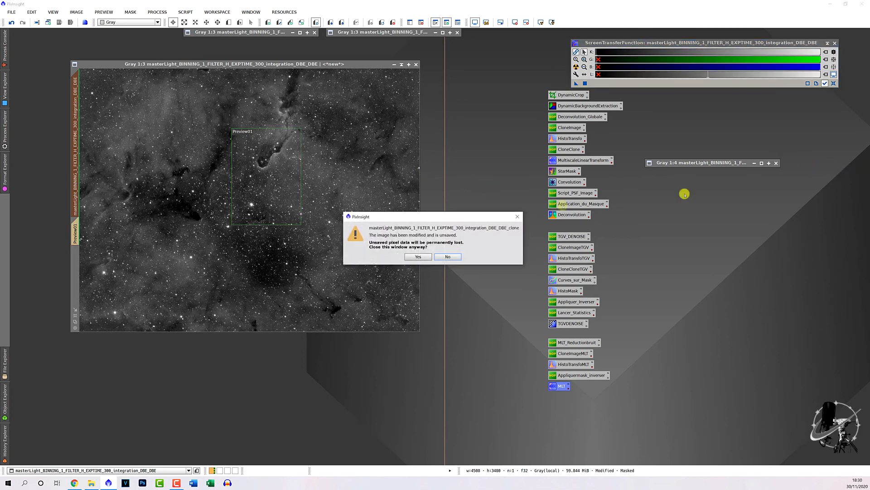
pyautogui.click(418, 257)
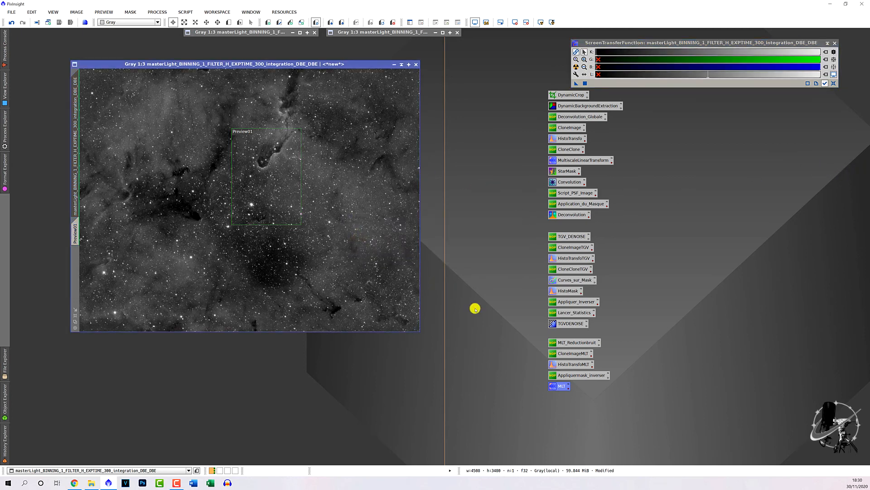